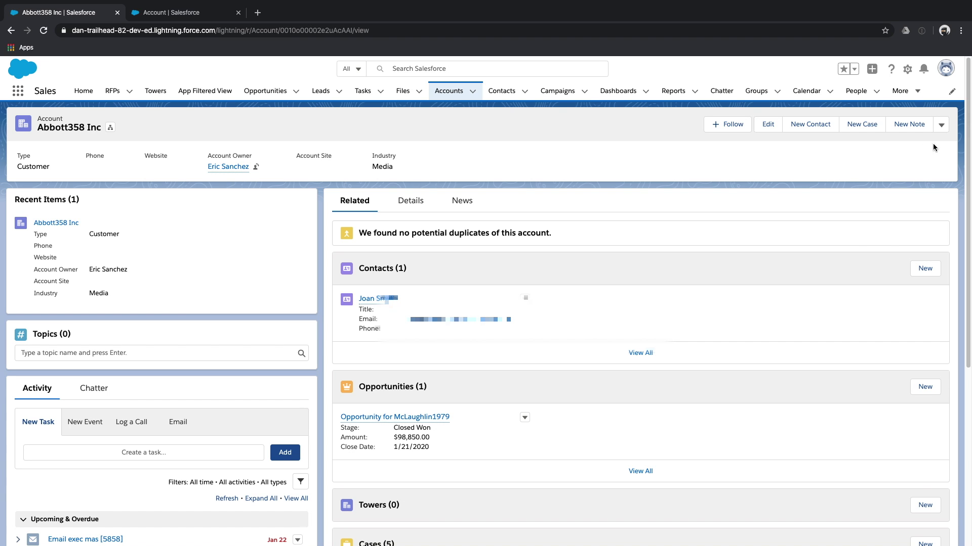
Review the prefilled fields of the new contact form launched by New Daily Deal Subscriber on the Abbott358 Inc account, and cancel it
{"action": "left_click", "coordinate": [942, 128]}
{"action": "left_click", "coordinate": [893, 248]}
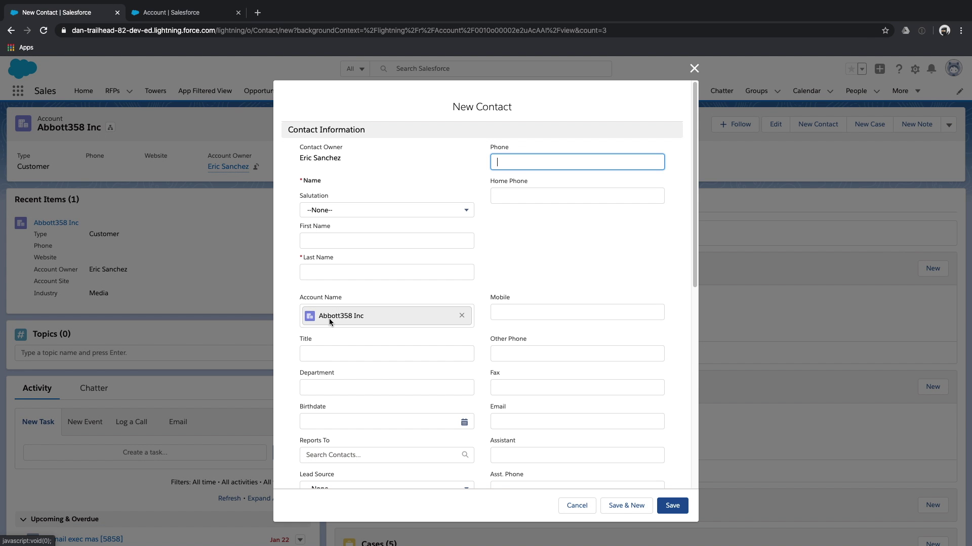
{"action": "scroll", "coordinate": [329, 318], "scroll_direction": "down", "scroll_amount": 3}
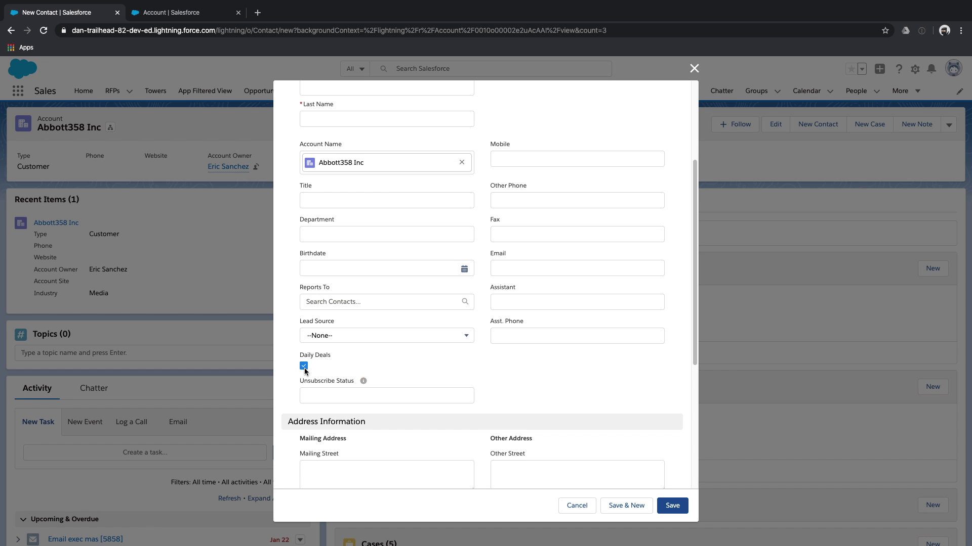
{"action": "scroll", "coordinate": [351, 363], "scroll_direction": "down", "scroll_amount": 5}
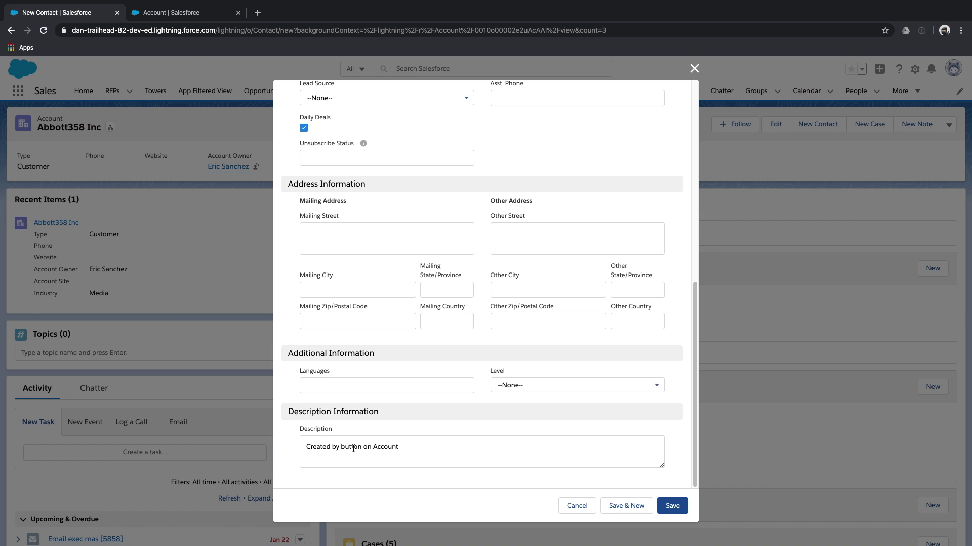
{"action": "scroll", "coordinate": [487, 435], "scroll_direction": "up", "scroll_amount": 4}
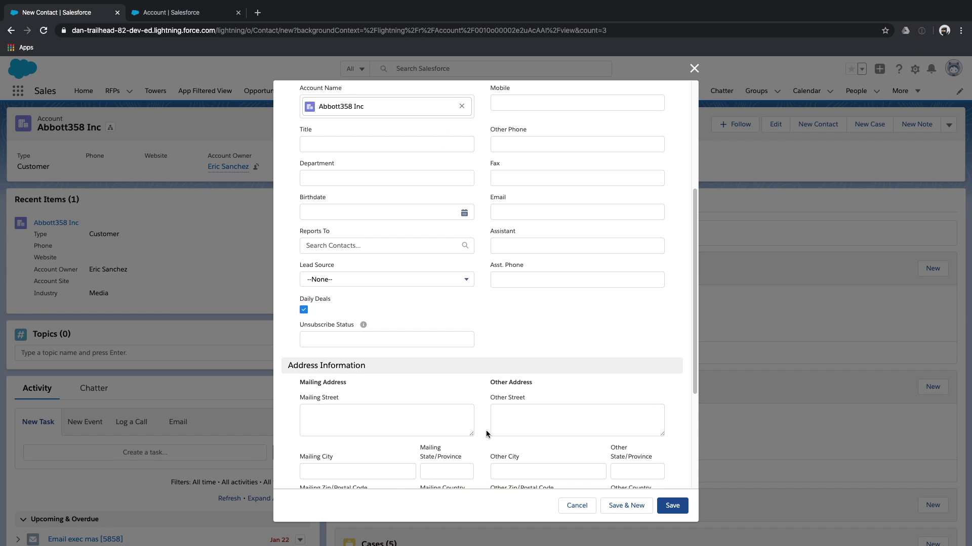
{"action": "scroll", "coordinate": [486, 434], "scroll_direction": "up", "scroll_amount": 4}
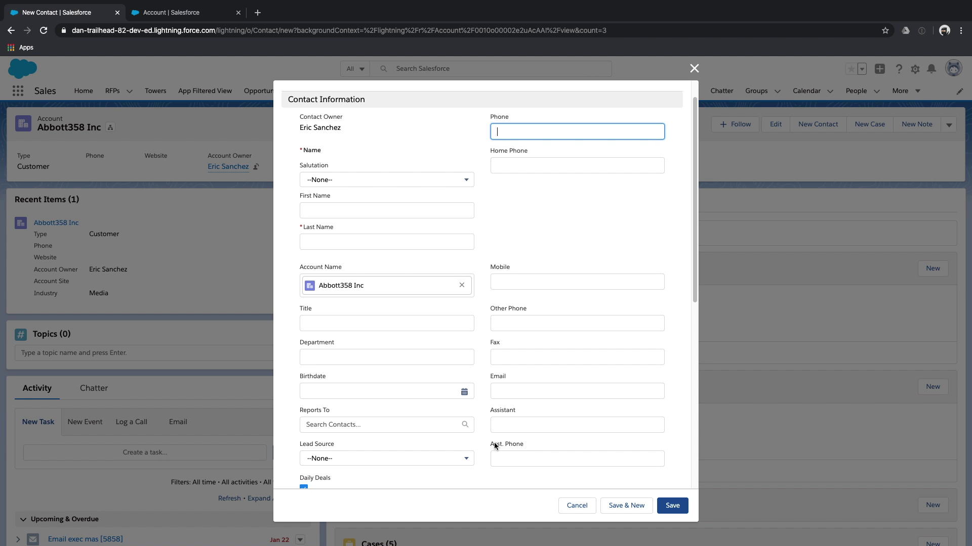
{"action": "left_click", "coordinate": [575, 507]}
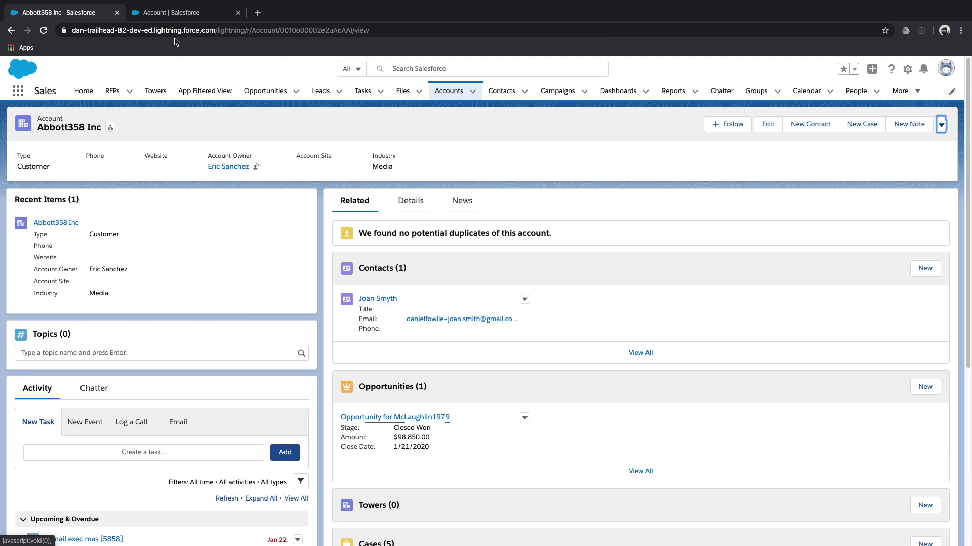
Open the Account object's New Daily Deal Subscriber button for editing and examine the default field values in its URL
{"action": "left_click", "coordinate": [170, 14]}
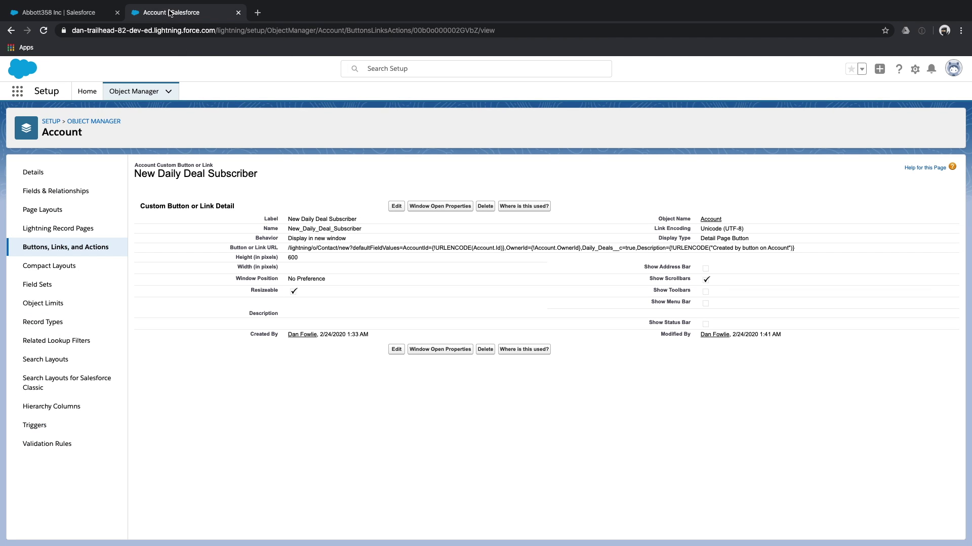
{"action": "left_click", "coordinate": [399, 205]}
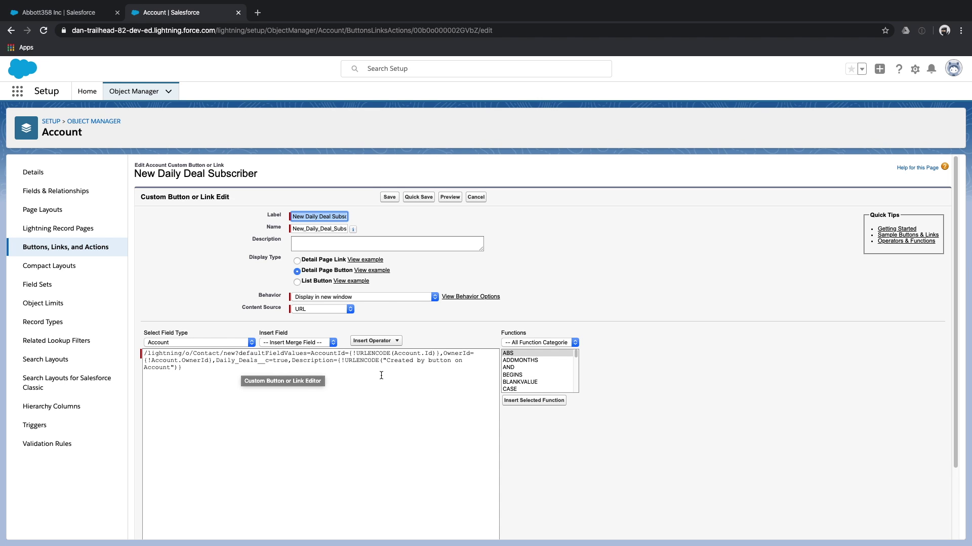
{"action": "left_click", "coordinate": [413, 361]}
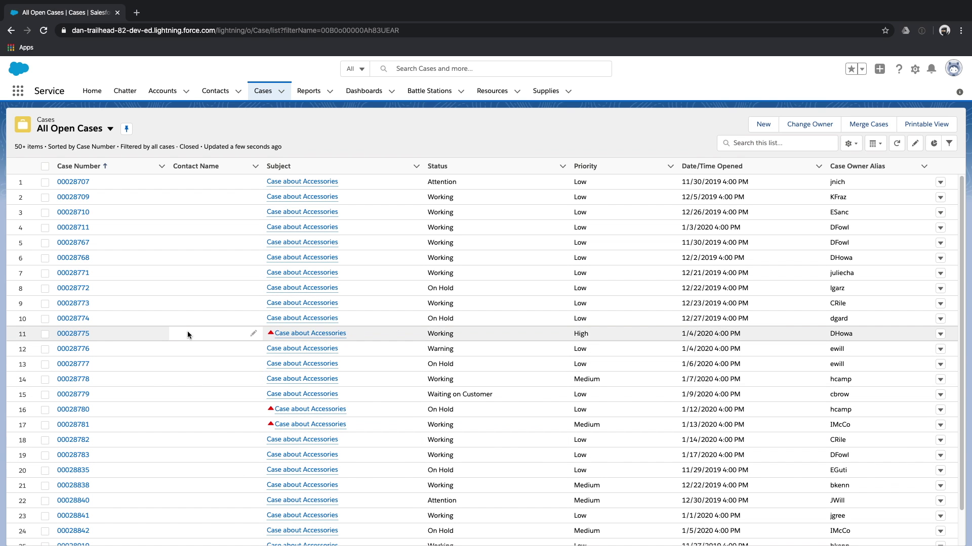
Open case 00028711 from the open cases list and select case 00028654 for merging with it
{"action": "left_click", "coordinate": [74, 228]}
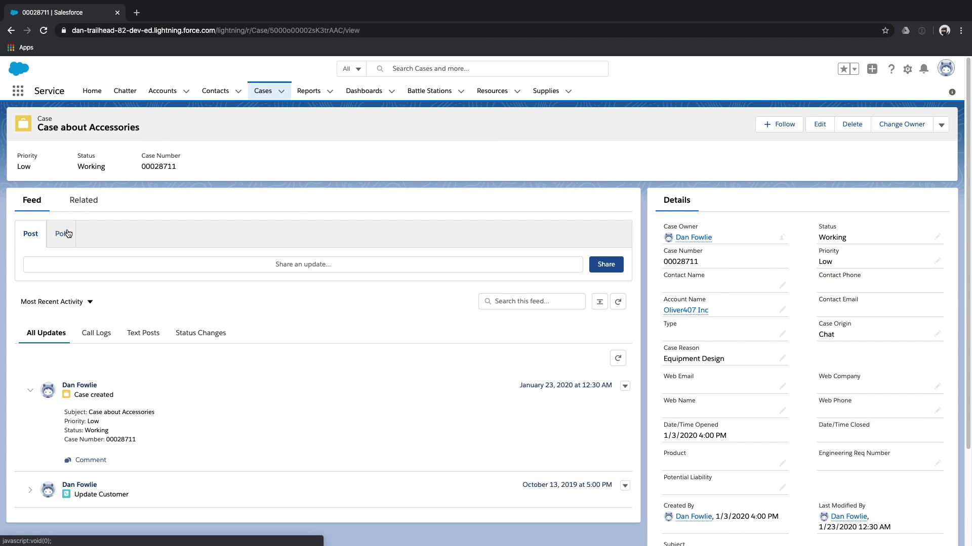
{"action": "left_click", "coordinate": [940, 124]}
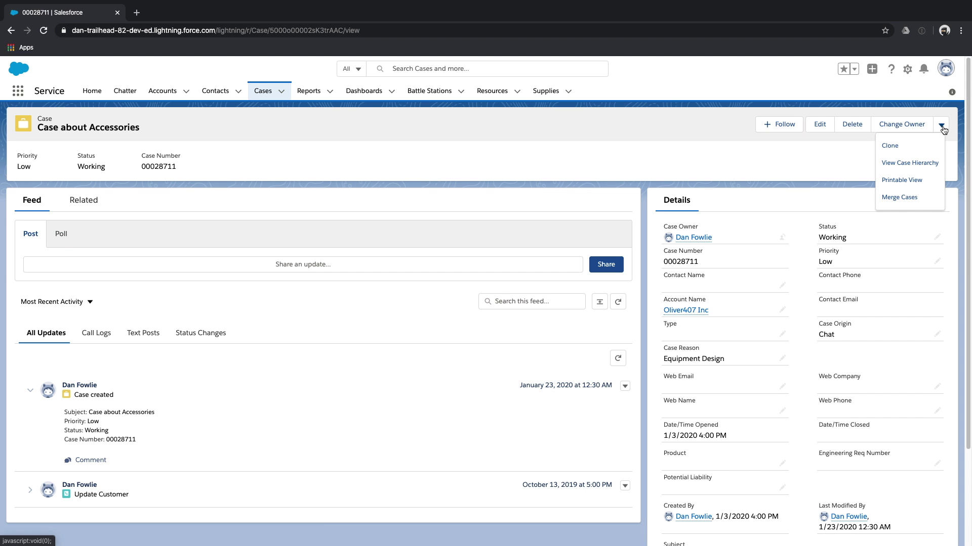
{"action": "left_click", "coordinate": [902, 198]}
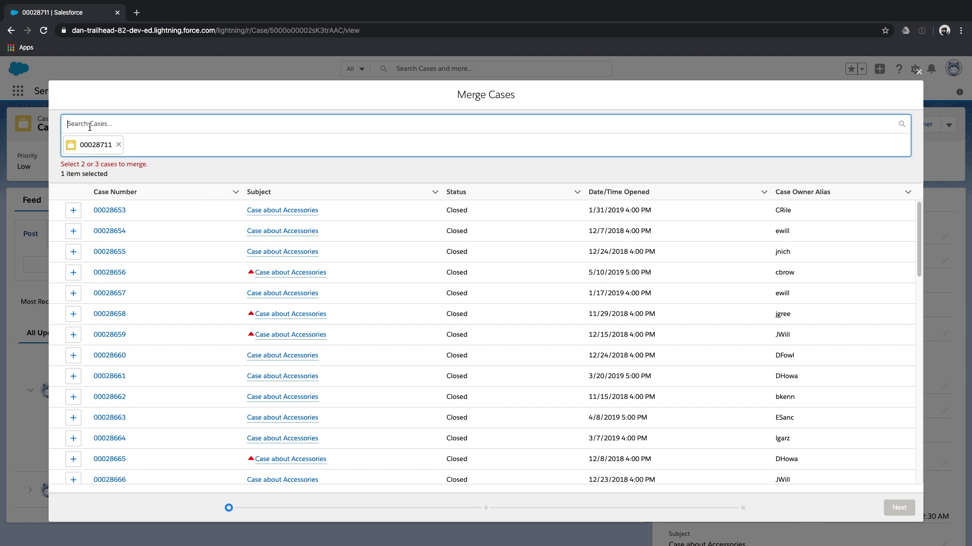
{"action": "left_click", "coordinate": [75, 233]}
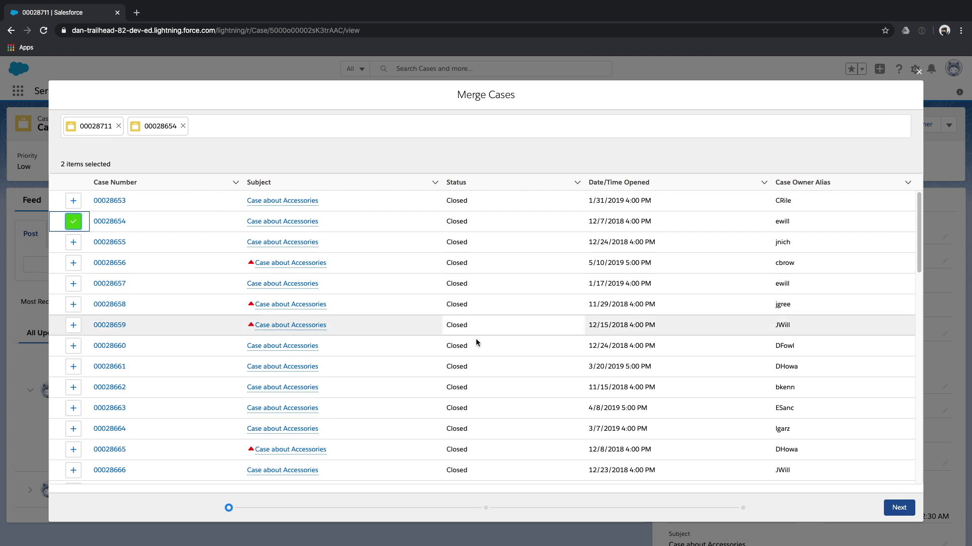
{"action": "left_click", "coordinate": [909, 511]}
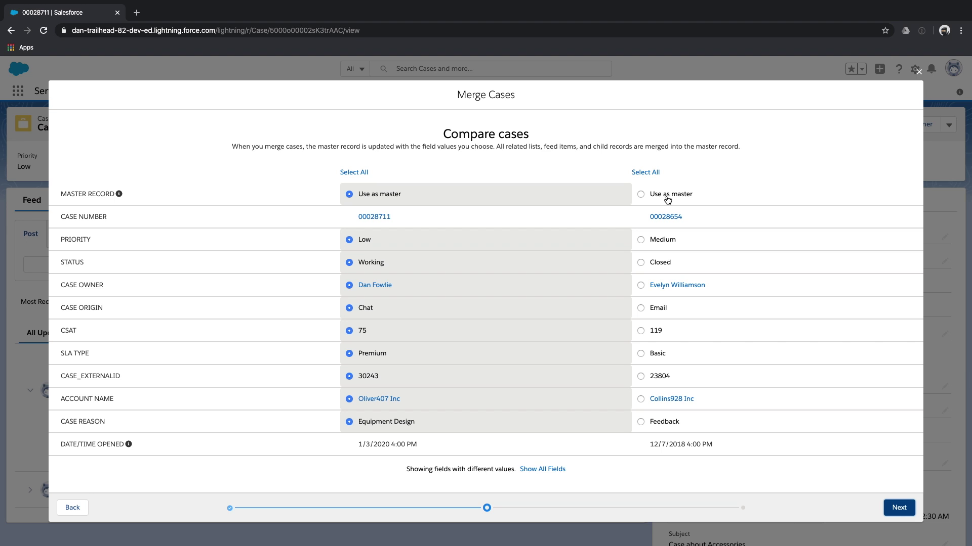
Use case 00028654 as the master record with case origin Email and SLA type Basic, and merge the two cases
{"action": "left_click", "coordinate": [668, 200]}
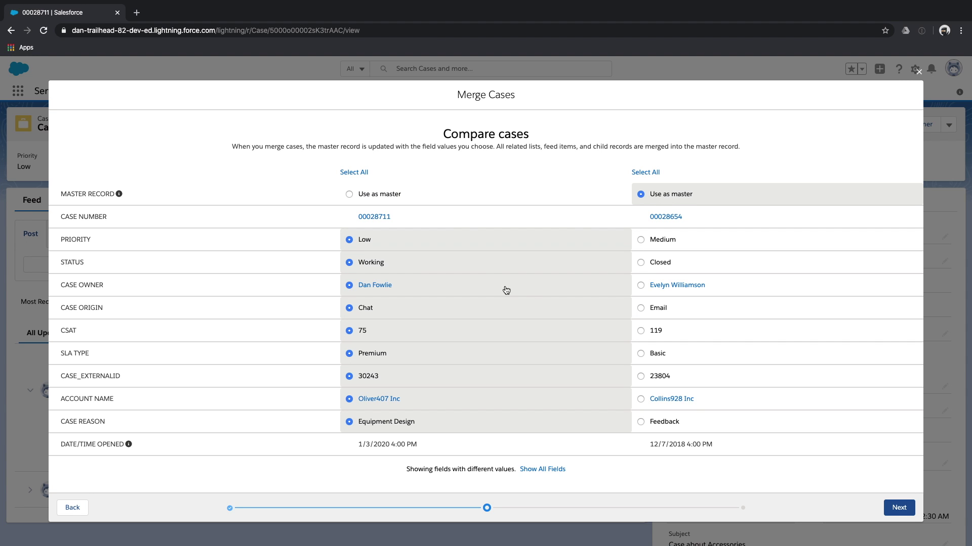
{"action": "left_click", "coordinate": [641, 308]}
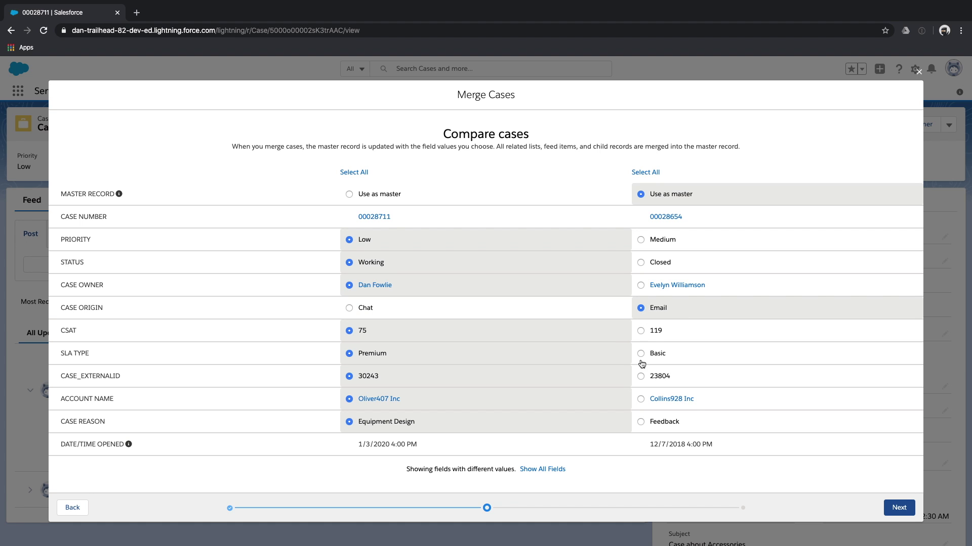
{"action": "left_click", "coordinate": [641, 354]}
{"action": "left_click", "coordinate": [899, 507]}
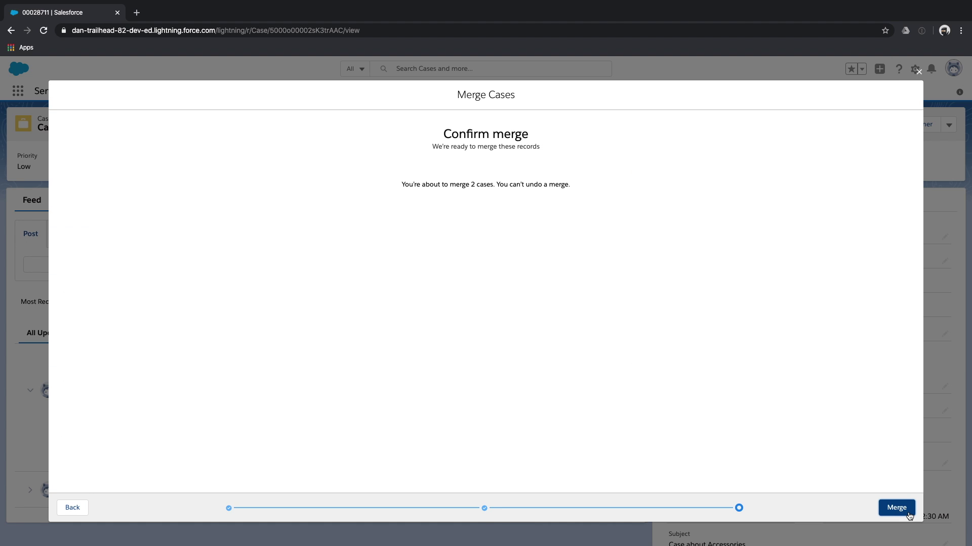
{"action": "left_click", "coordinate": [888, 508]}
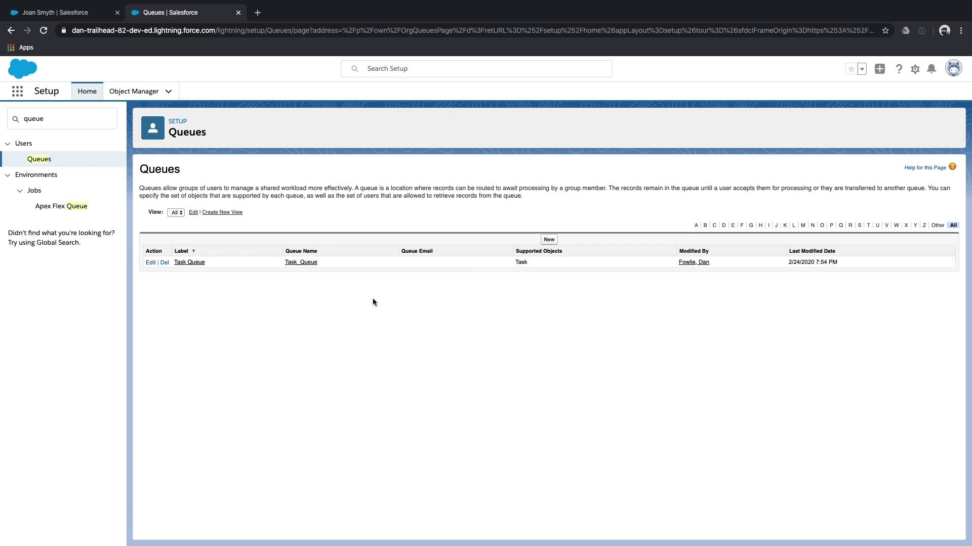
Check the Assigned To field in the contact's task composer, and open a new task form from the recently viewed tasks
{"action": "left_click", "coordinate": [58, 13]}
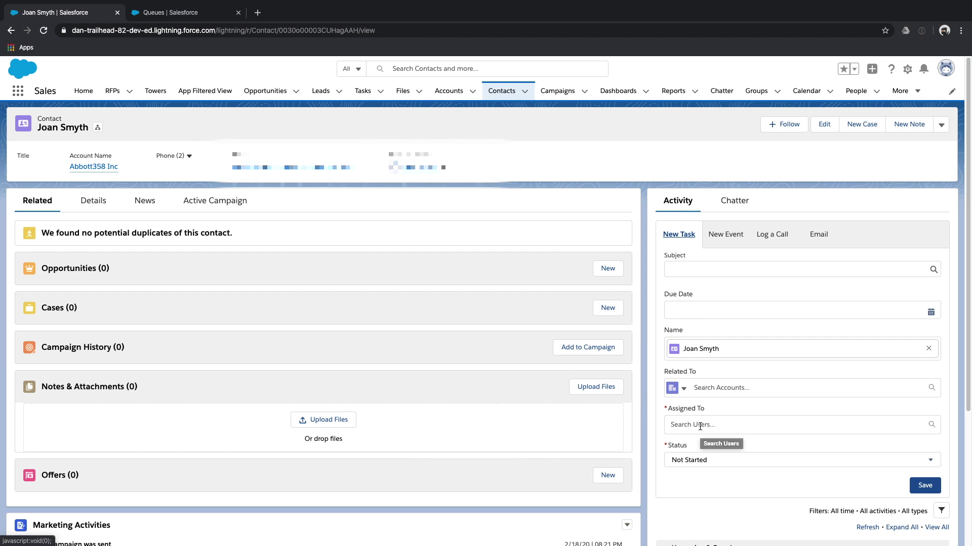
{"action": "left_click", "coordinate": [694, 424]}
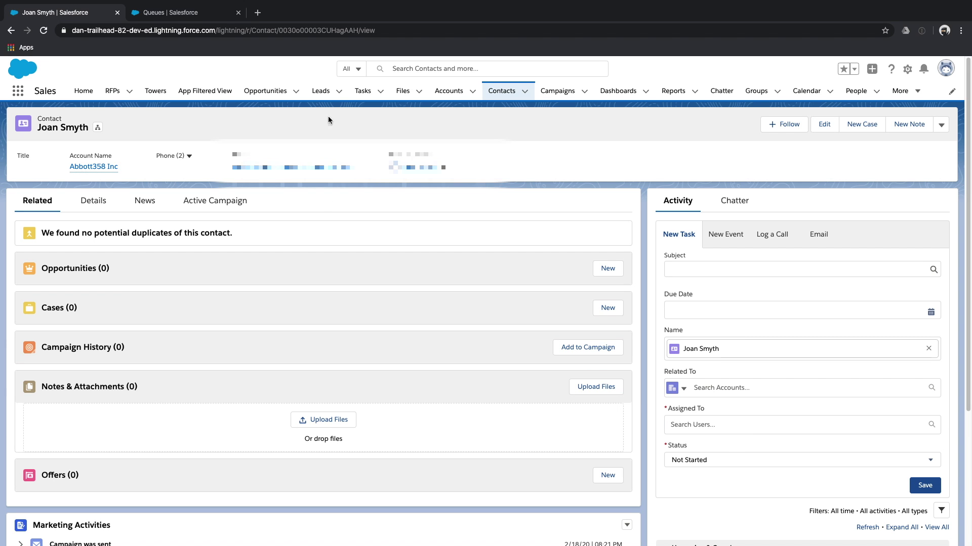
{"action": "left_click", "coordinate": [352, 93]}
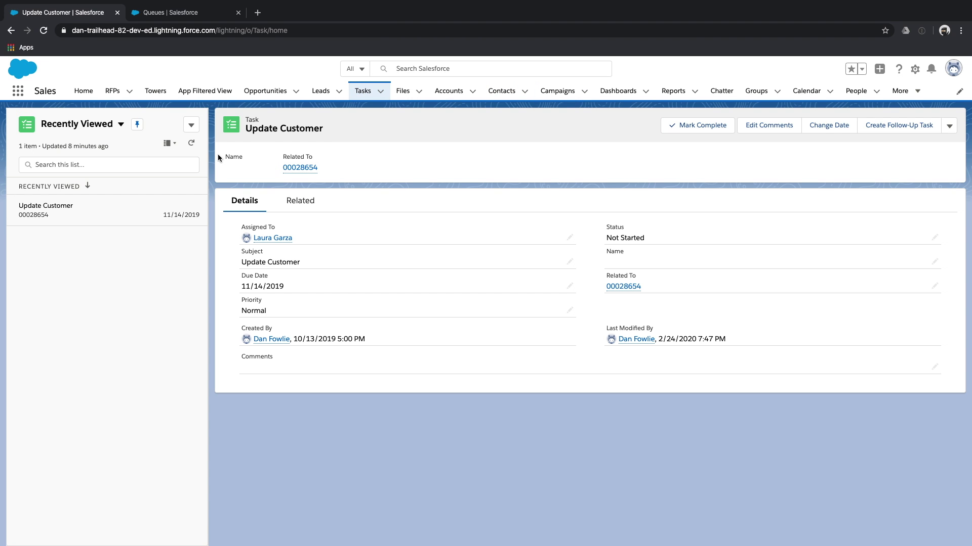
{"action": "left_click", "coordinate": [191, 124]}
{"action": "left_click", "coordinate": [180, 148]}
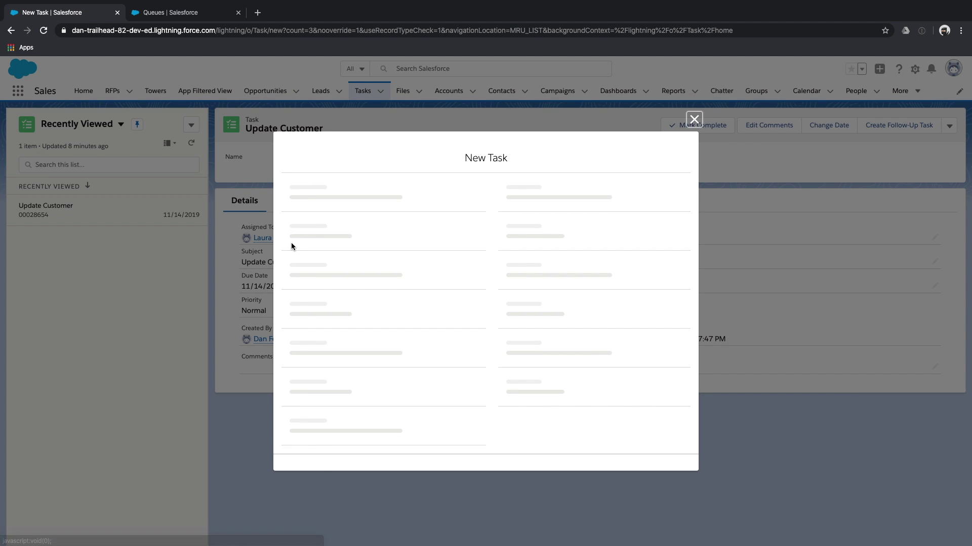
Switch the new task's assignee type to Queues, remove the default assignee, and assign it to Task Queue
{"action": "left_click", "coordinate": [319, 205]}
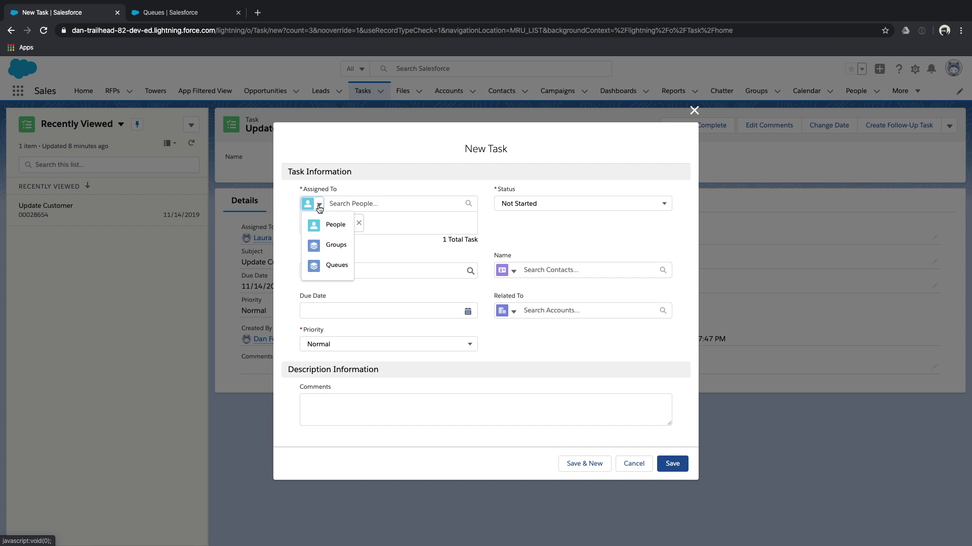
{"action": "left_click", "coordinate": [337, 265]}
{"action": "left_click", "coordinate": [359, 224]}
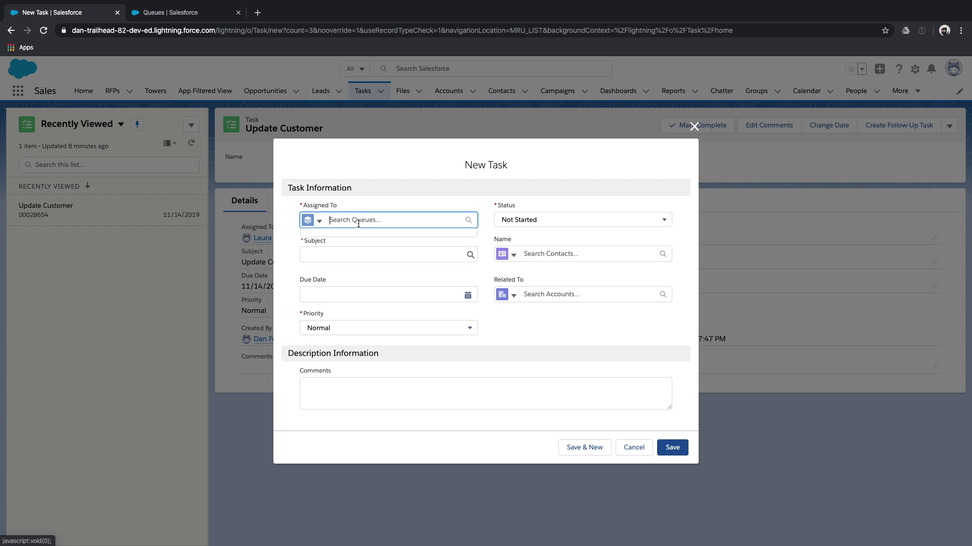
{"action": "type", "text": "tas"}
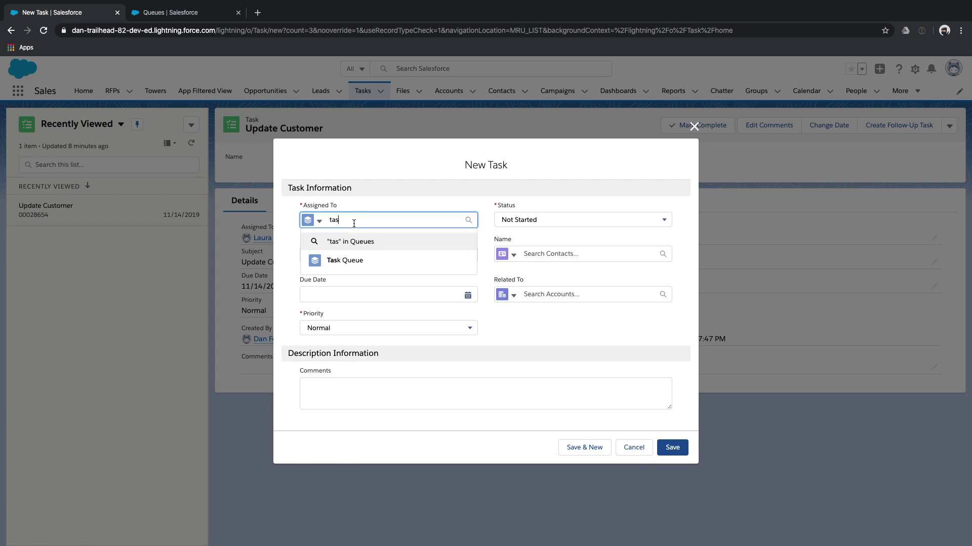
{"action": "left_click", "coordinate": [354, 261]}
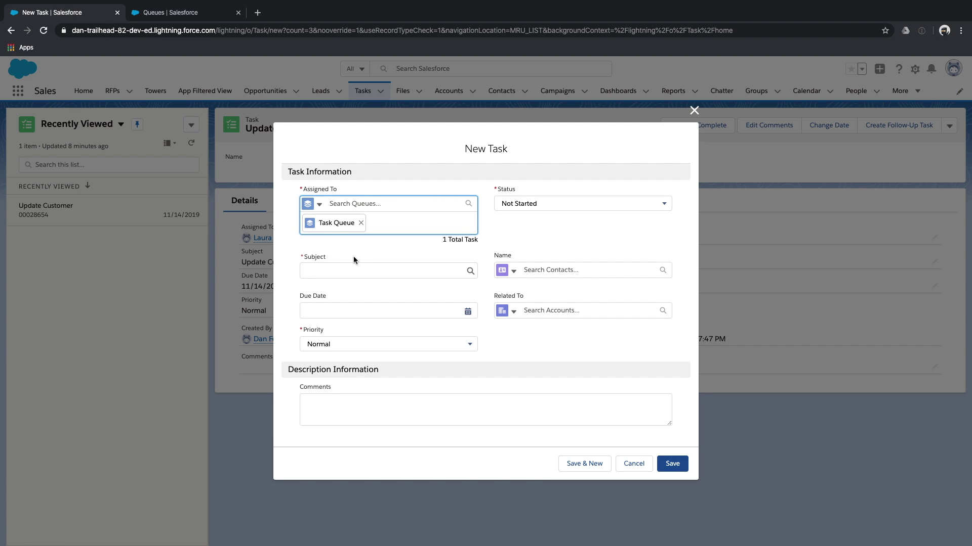